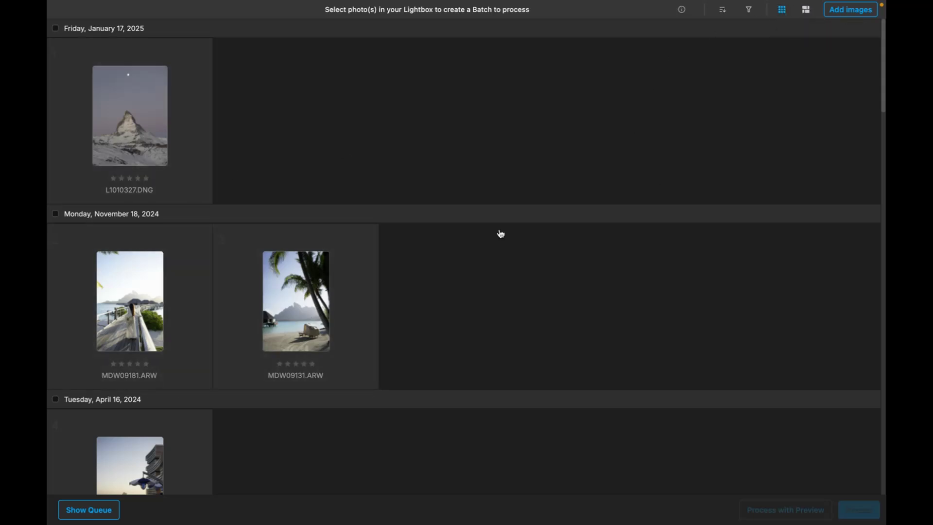
Select the mountain photo L1010327.DNG in the Lightbox and open it for processing with preview
scroll(500, 234, "down", 1)
scroll(500, 234, "down", 10)
scroll(500, 234, "up", 12)
left_click(188, 161)
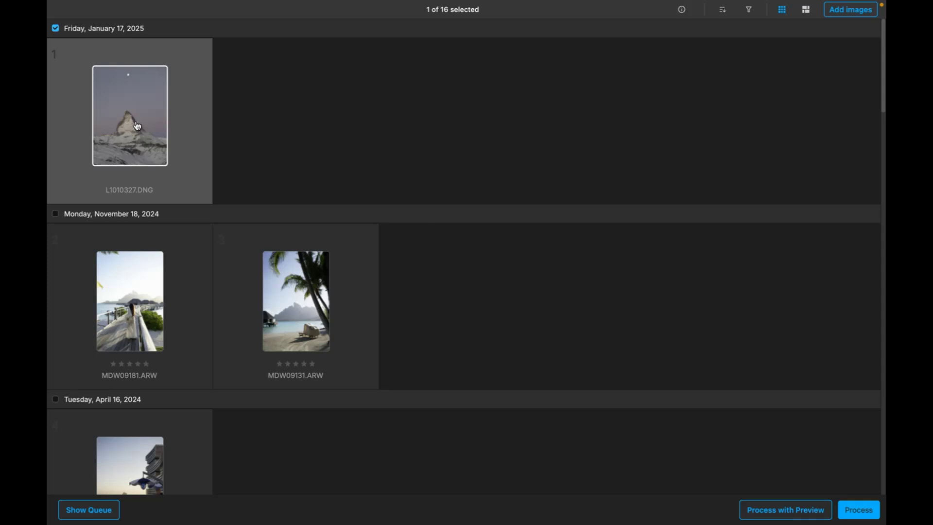
left_click(807, 511)
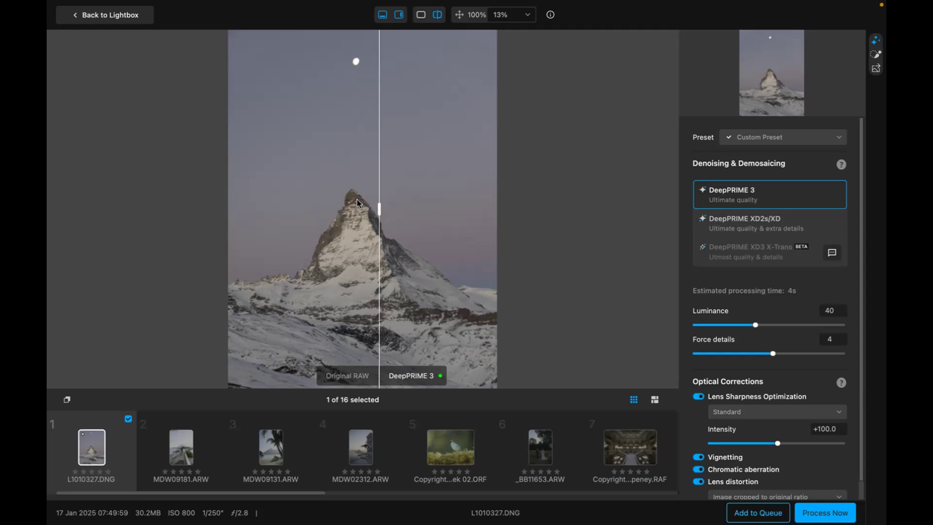
Compare the Original RAW and DeepPRIME 3 versions of the mountain peak, close up and across the whole frame
scroll(357, 199, "up", 2)
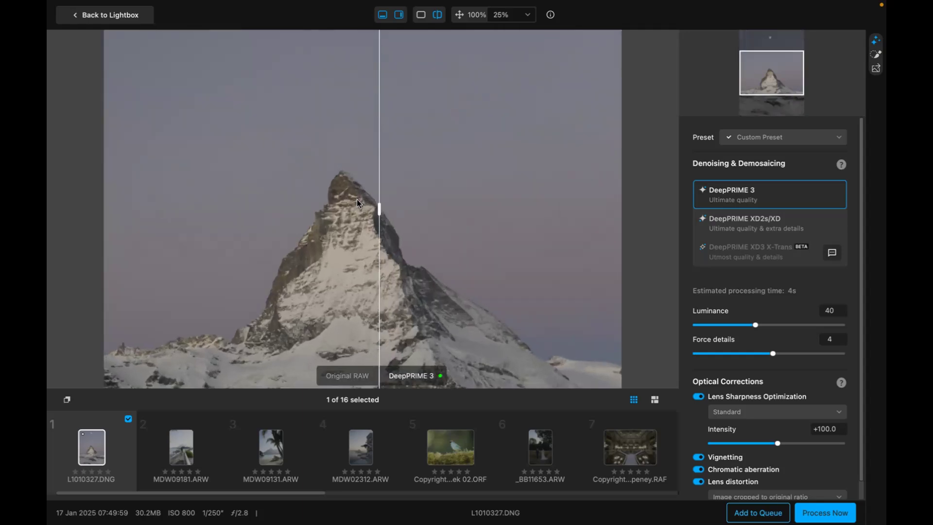
scroll(389, 184, "up", 5)
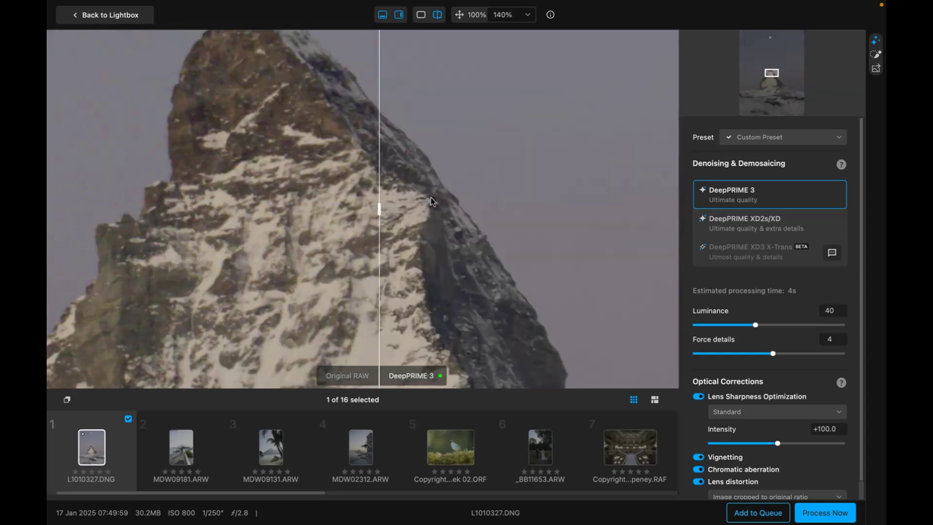
scroll(430, 197, "down", 5)
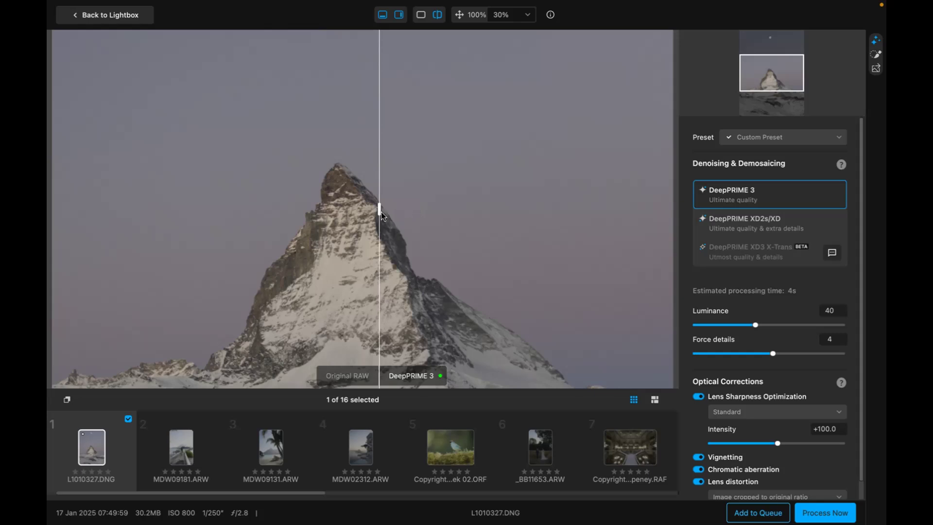
left_click_drag(378, 210, 544, 219)
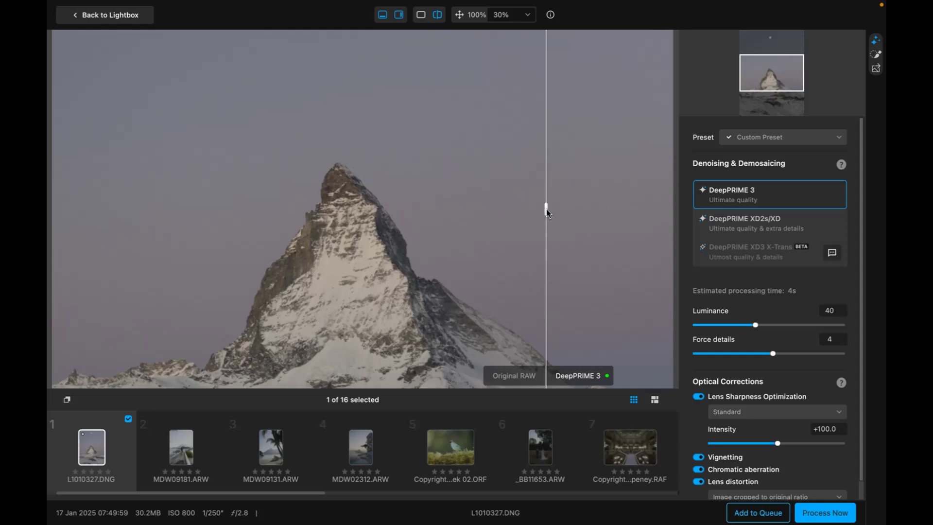
left_click_drag(546, 210, 334, 210)
left_click_drag(337, 241, 346, 244)
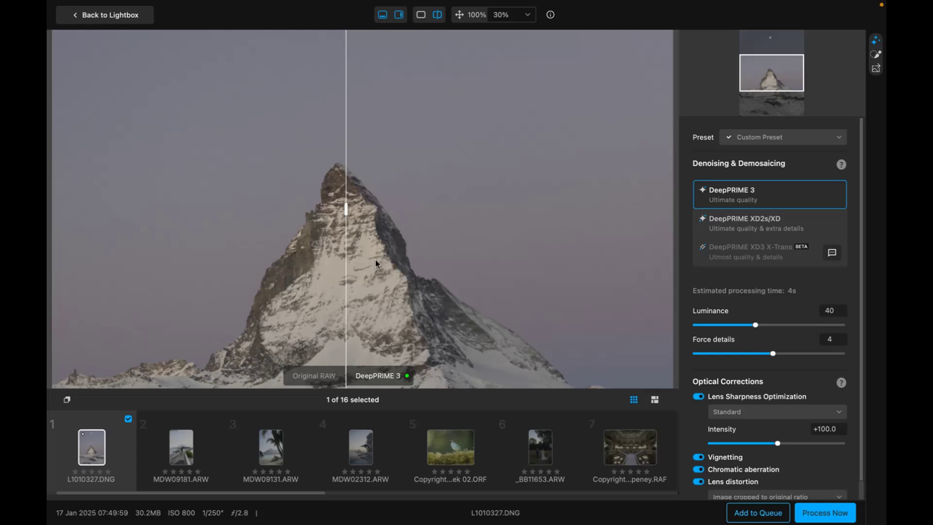
left_click_drag(345, 210, 71, 219)
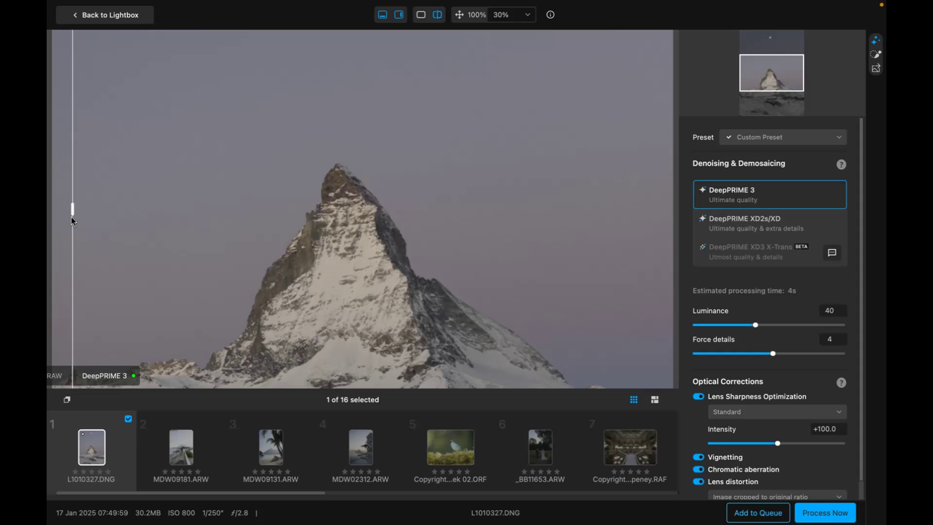
left_click_drag(71, 217, 345, 240)
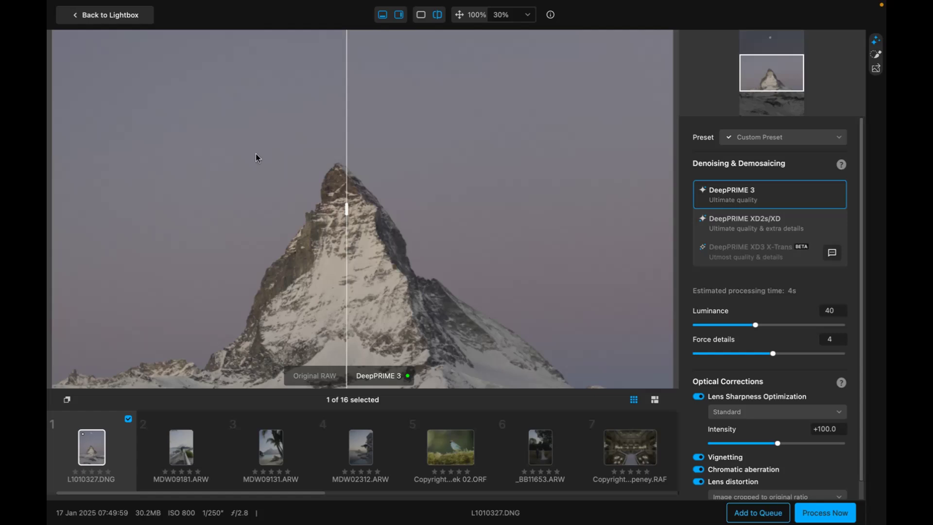
mouse_move(346, 209)
left_mouse_down()
mouse_move(178, 207)
mouse_move(395, 205)
mouse_move(351, 199)
left_mouse_up()
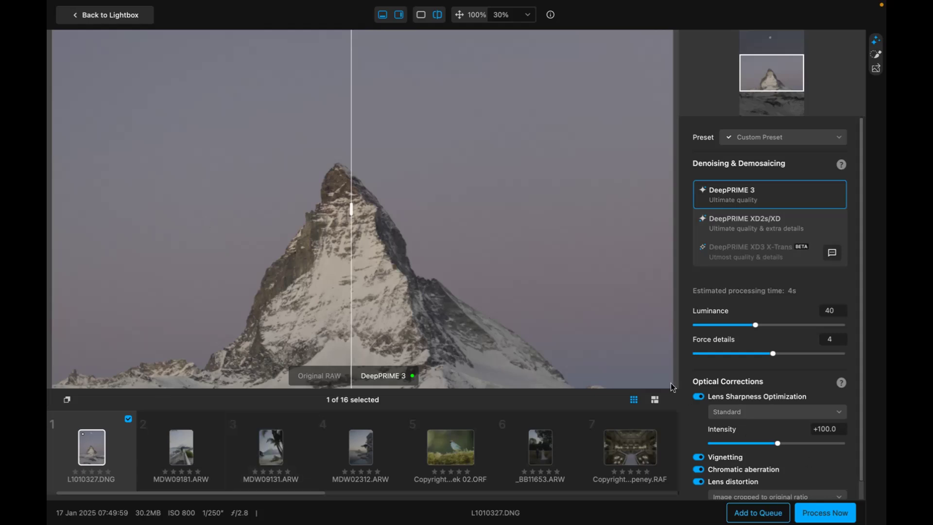
left_click_drag(348, 213, 348, 262)
Set Luminance to 13 and Force details to 9 for the mountain photo, and compare the result with the Original RAW
left_click_drag(753, 324, 712, 326)
left_click_drag(348, 208, 336, 225)
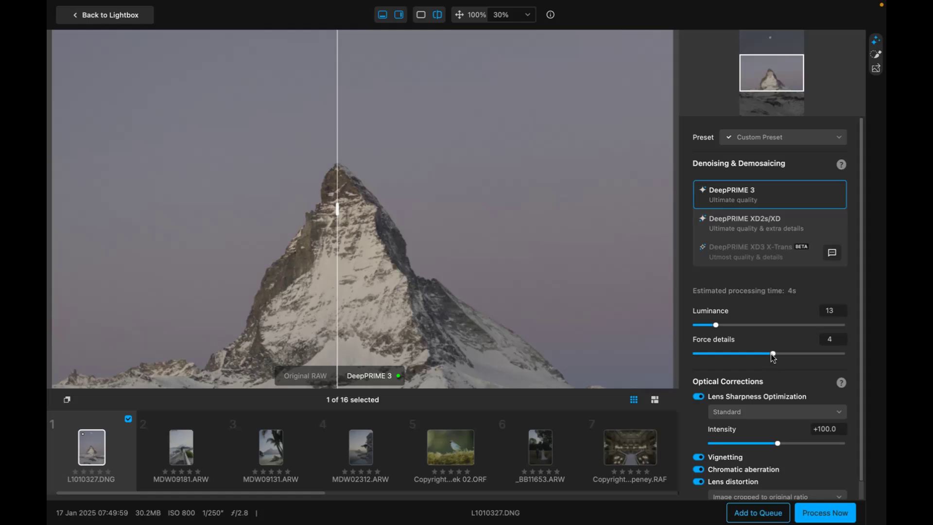
mouse_move(771, 355)
left_mouse_down()
mouse_move(750, 355)
mouse_move(787, 356)
mouse_move(777, 362)
left_mouse_up()
scroll(761, 408, "down", 2)
scroll(761, 405, "down", 1)
mouse_move(788, 263)
left_click_drag(336, 214, 305, 258)
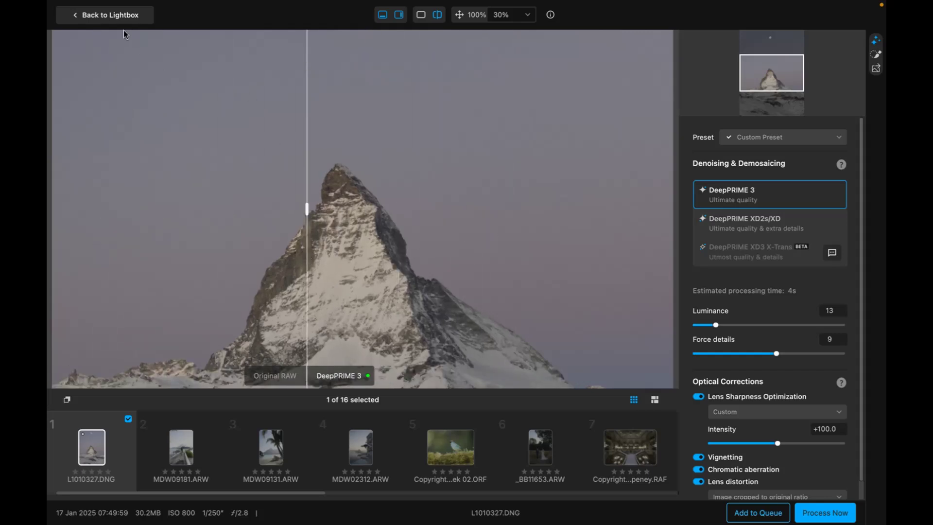
Return to the Lightbox and view the already processed DSC03310 DeepPRIME 3 DNG of the bride in the car enlarged
left_click(121, 15)
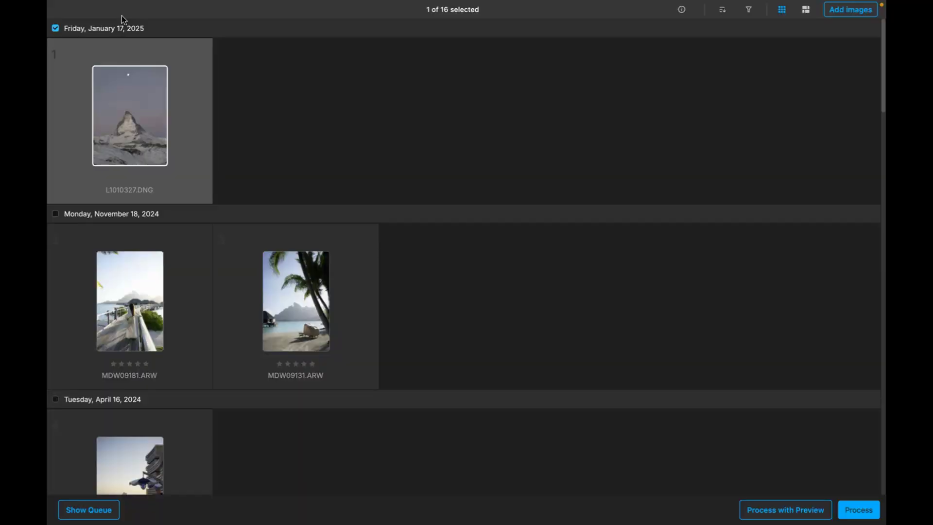
scroll(195, 309, "down", 4)
scroll(195, 309, "down", 5)
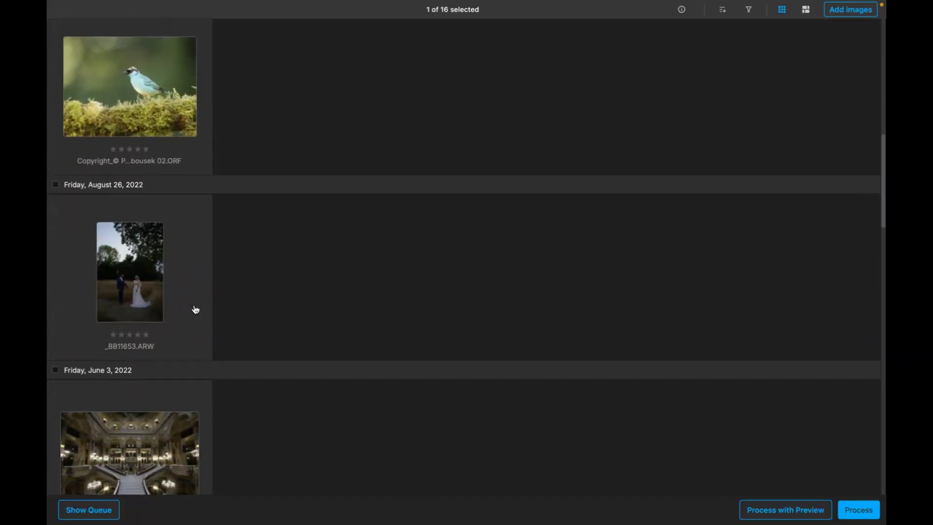
scroll(195, 309, "down", 6)
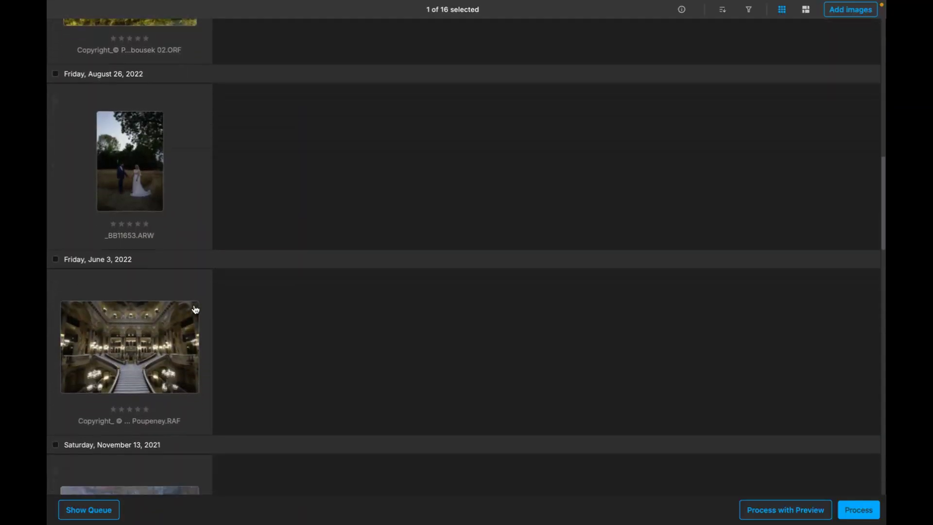
scroll(196, 308, "down", 5)
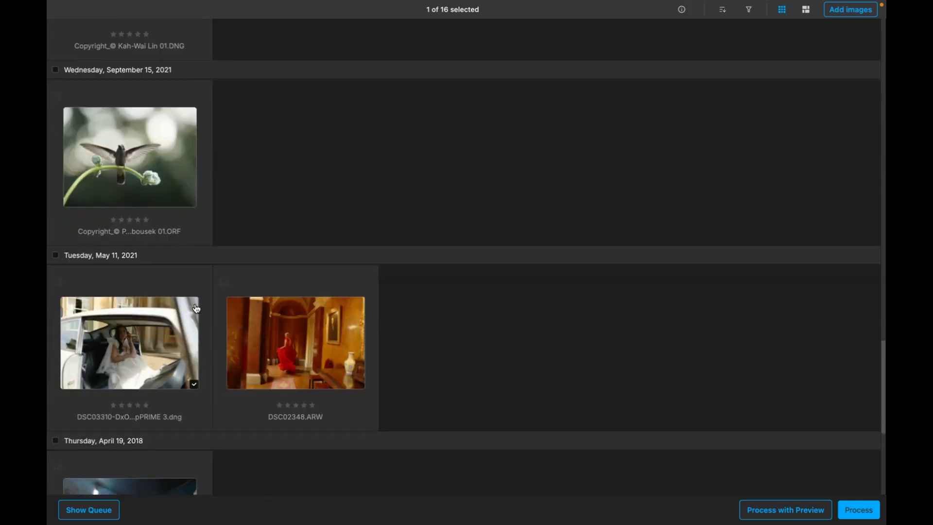
left_click(151, 253)
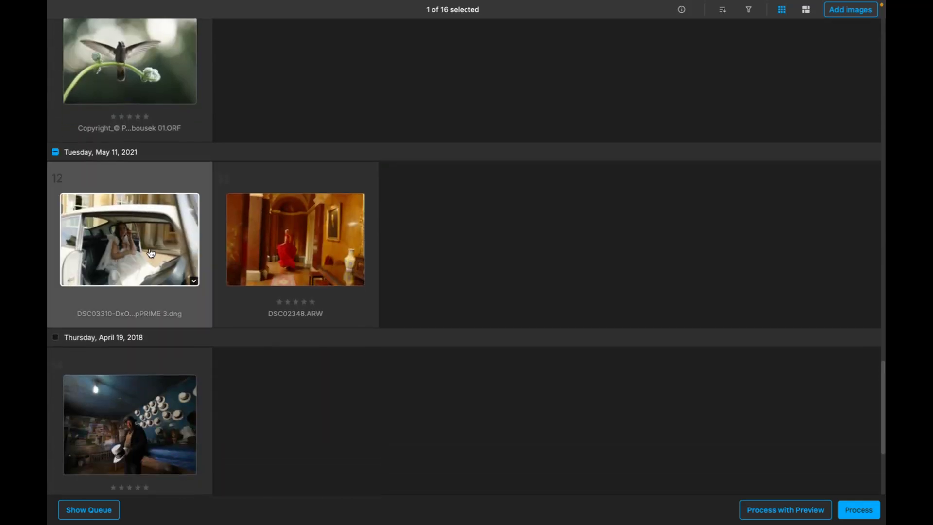
double_click(150, 252)
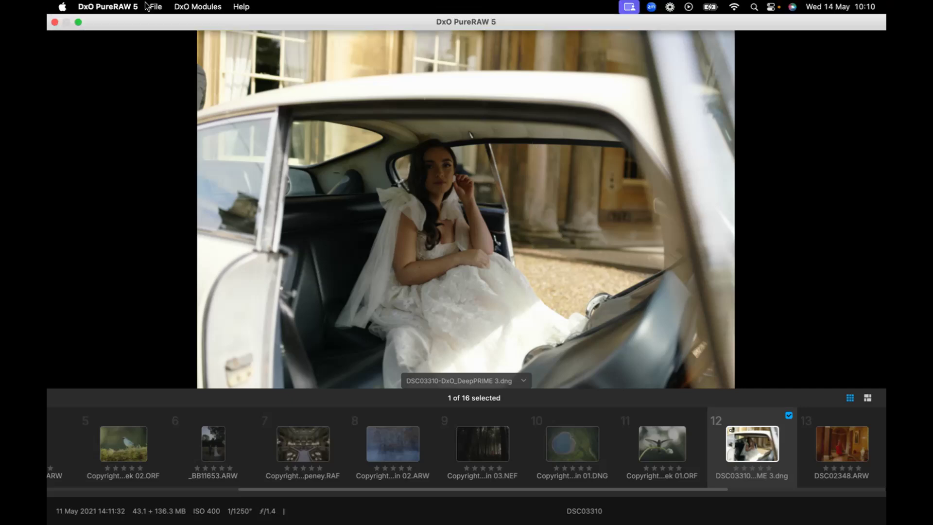
left_click(101, 18)
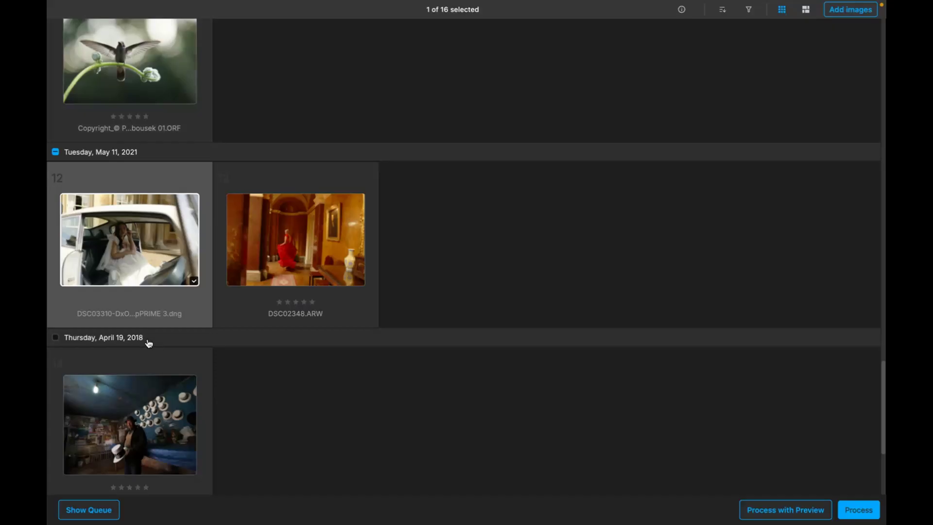
View the ORF photo of the man with white hats and the following pool photo MDW04363.ARW enlarged, and return to the Lightbox
left_click(141, 446)
scroll(146, 379, "down", 1)
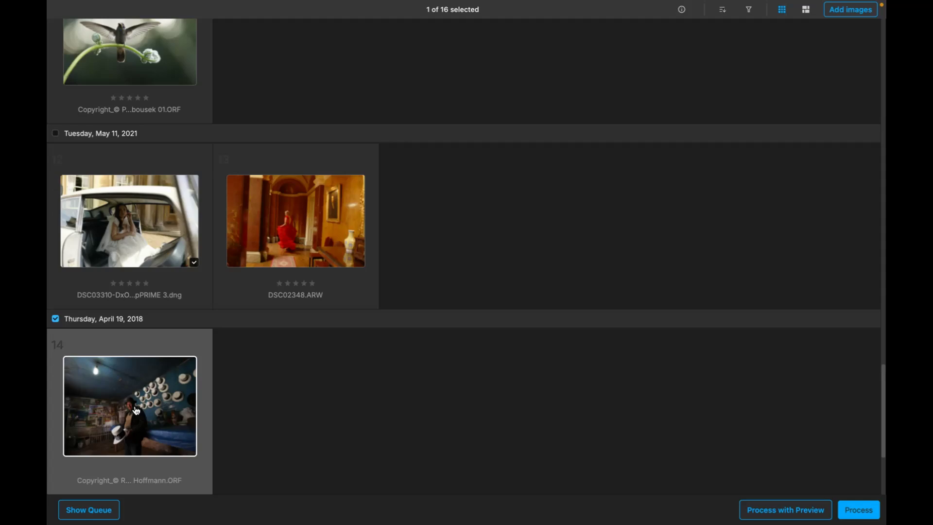
double_click(136, 410)
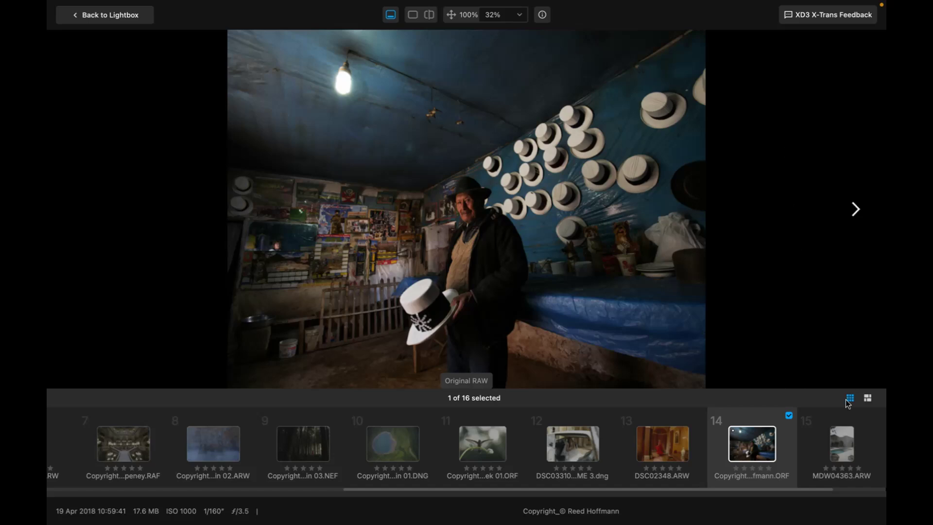
left_click(855, 208)
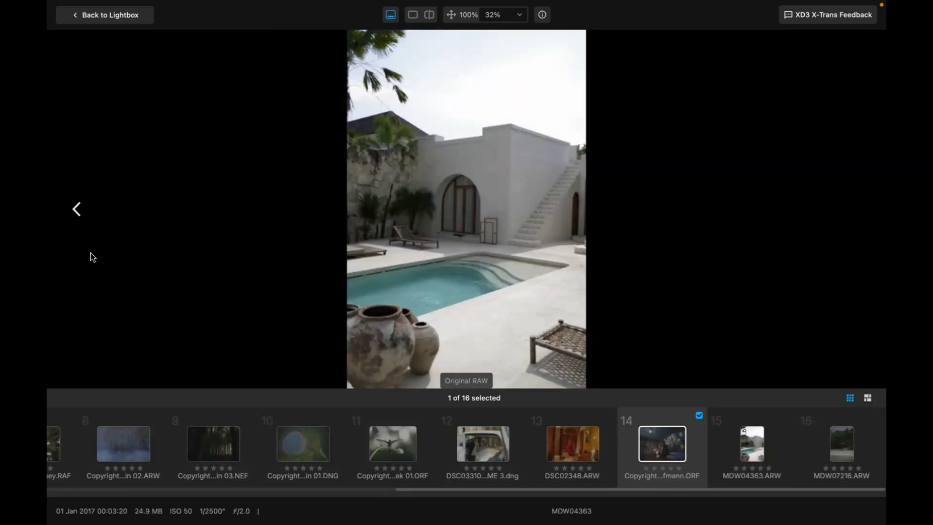
left_click(77, 236)
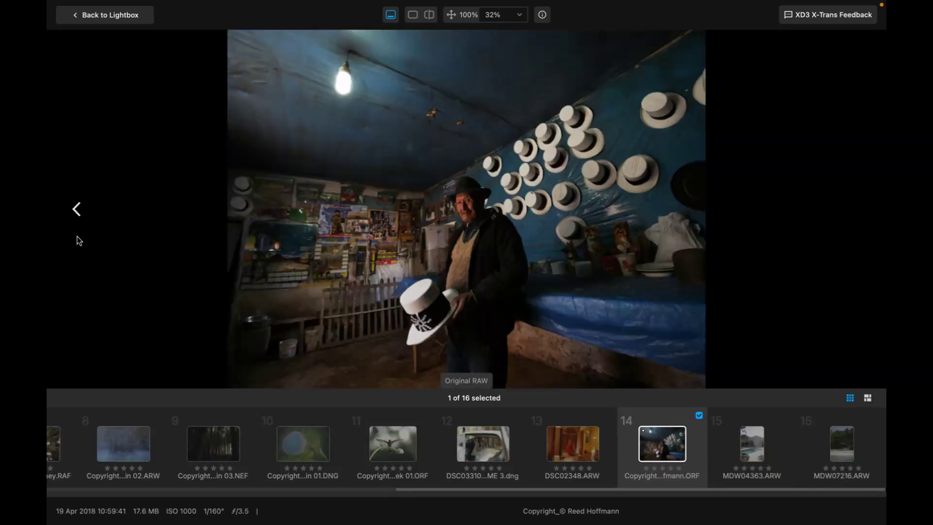
left_click(110, 16)
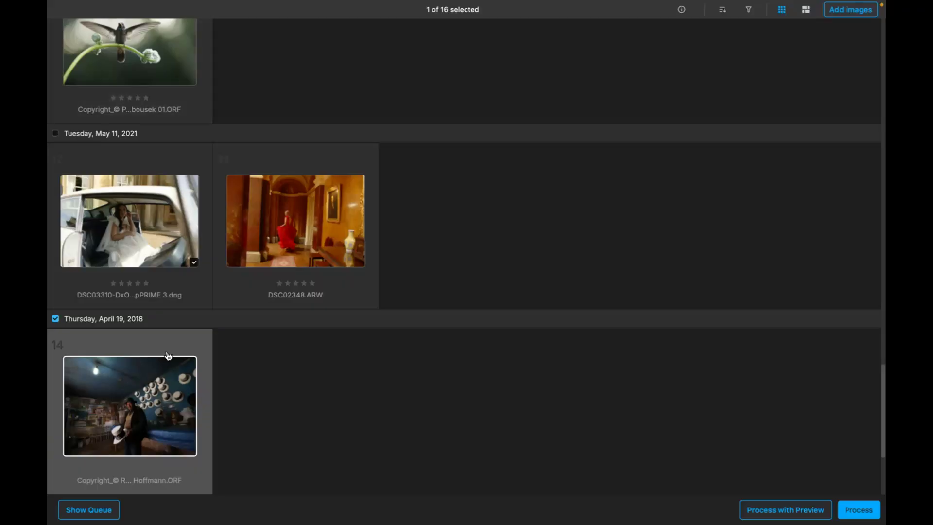
Select the wedding couple photo _BB11653.ARW in the Lightbox and open it for processing with preview
scroll(154, 440, "up", 10)
scroll(154, 440, "up", 10)
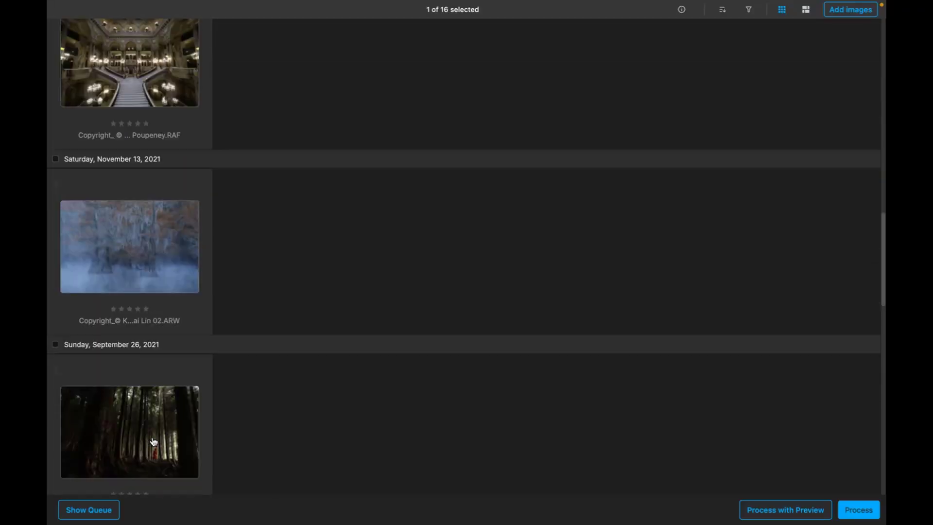
left_click(128, 296)
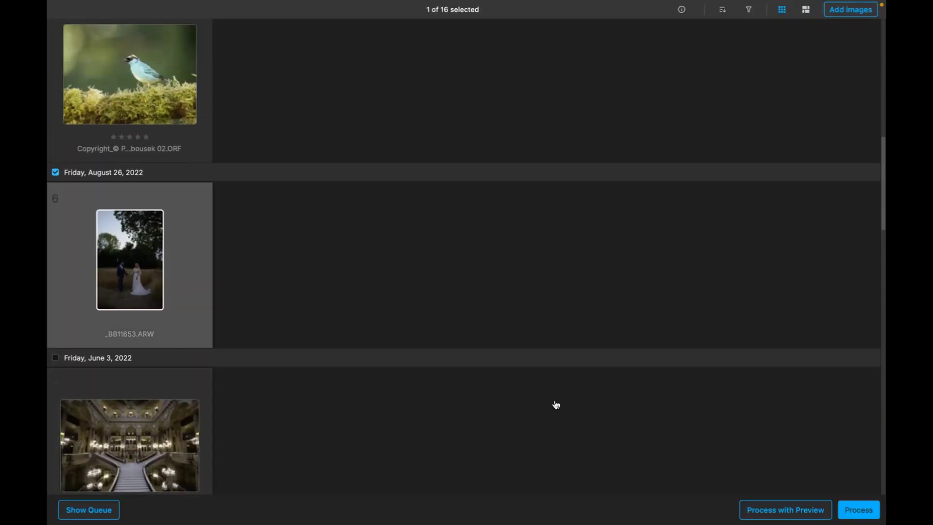
left_click(786, 510)
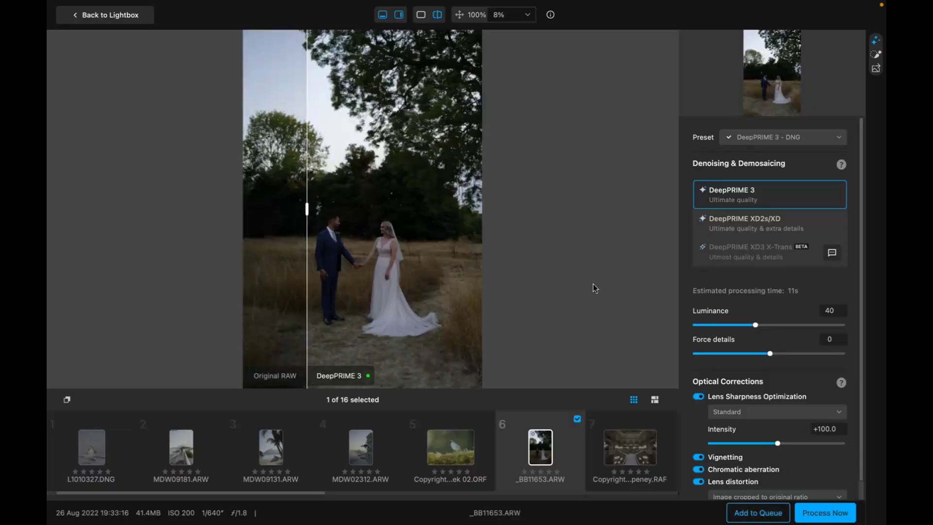
Compare the Original RAW and DeepPRIME 3 versions of the wedding couple at several zoom levels, including the bride's face and dress
left_click_drag(306, 208, 362, 258)
scroll(363, 255, "up", 10)
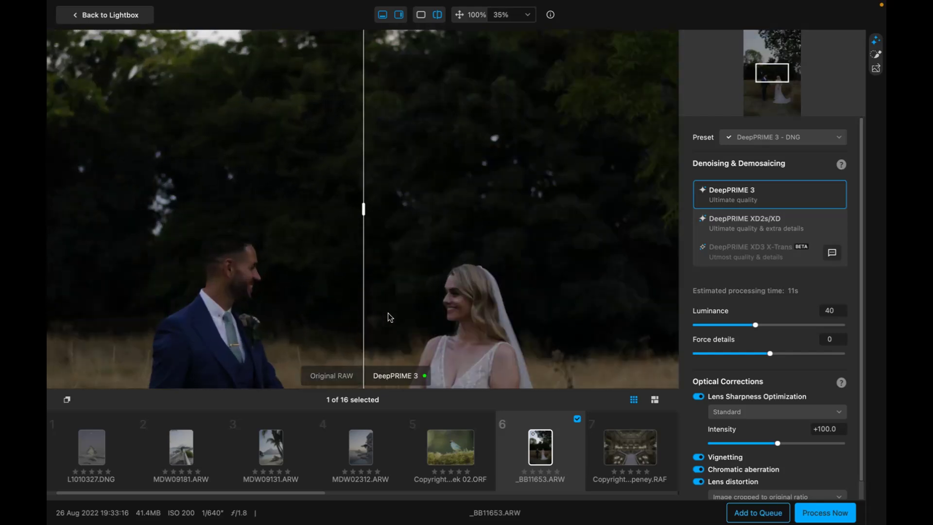
scroll(387, 313, "down", 5)
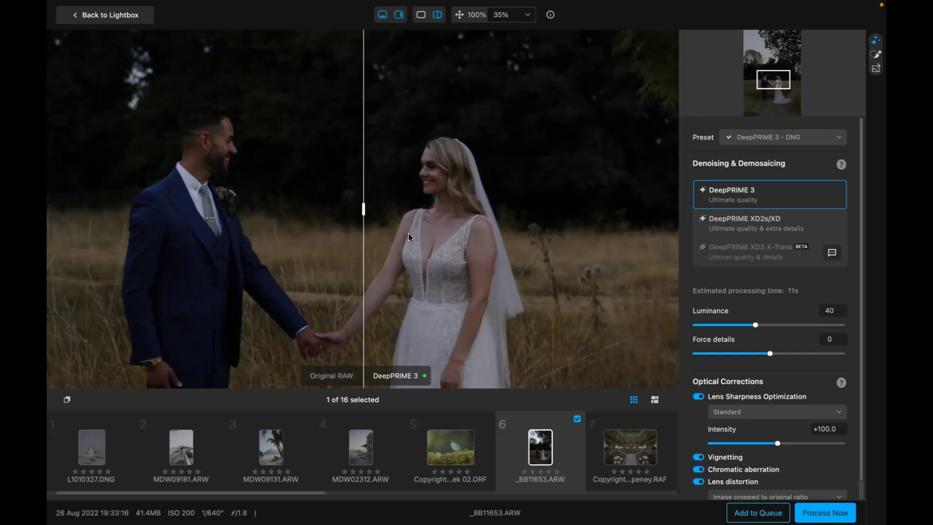
left_click_drag(436, 254, 426, 229)
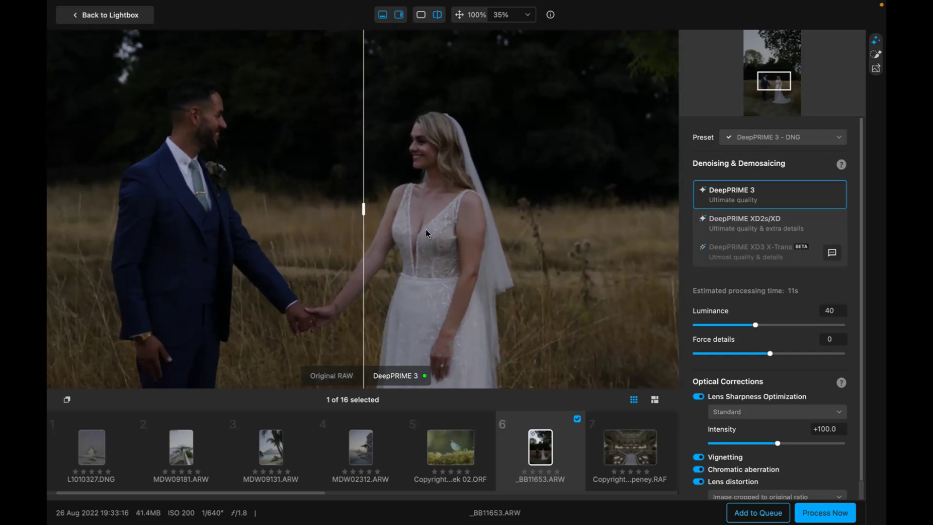
scroll(425, 229, "up", 3)
scroll(426, 229, "down", 10)
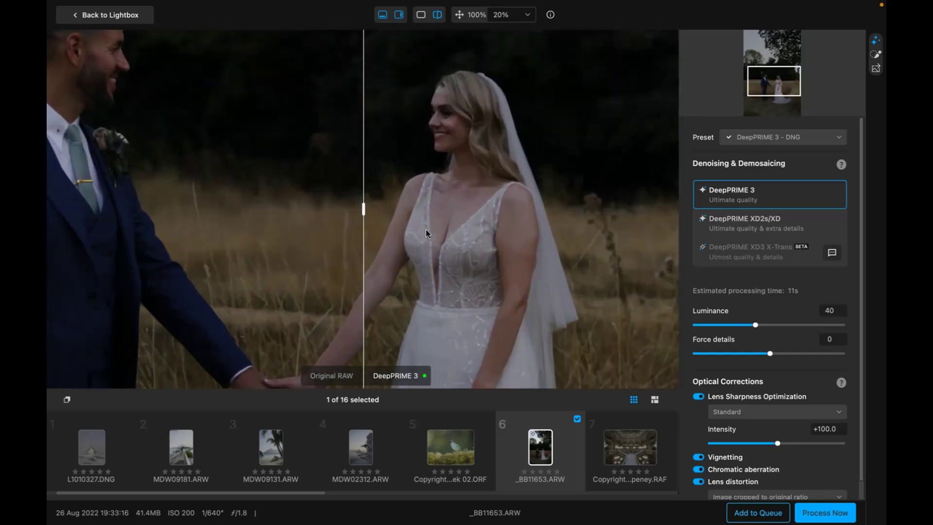
scroll(426, 229, "up", 5)
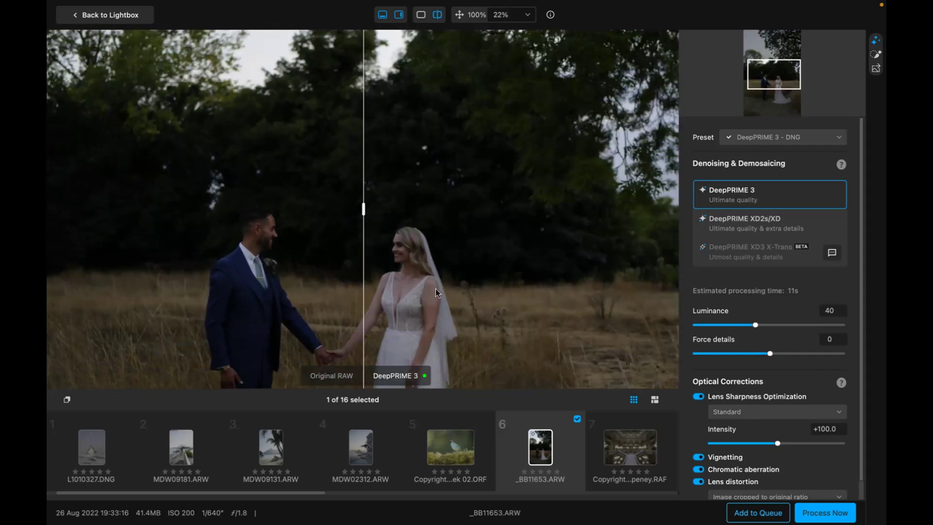
left_click_drag(434, 227, 419, 200)
left_click_drag(362, 210, 482, 244)
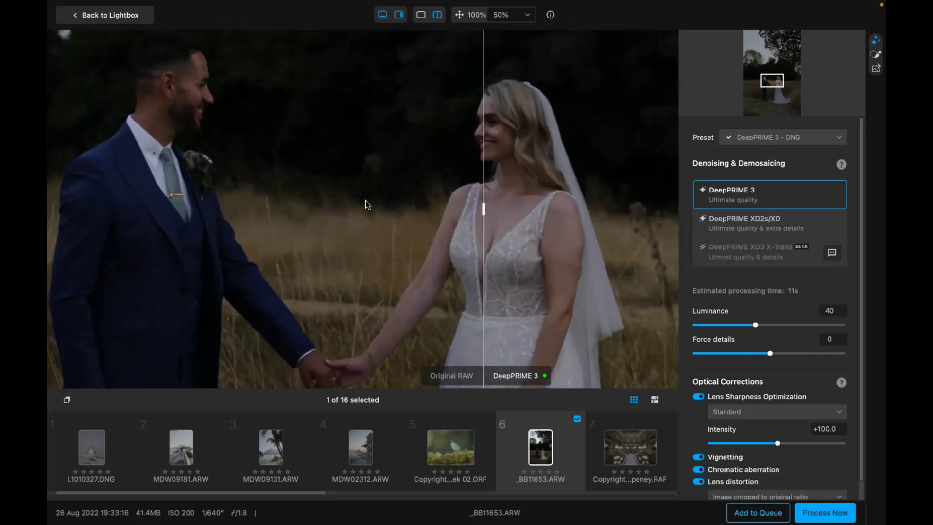
scroll(365, 200, "up", 5)
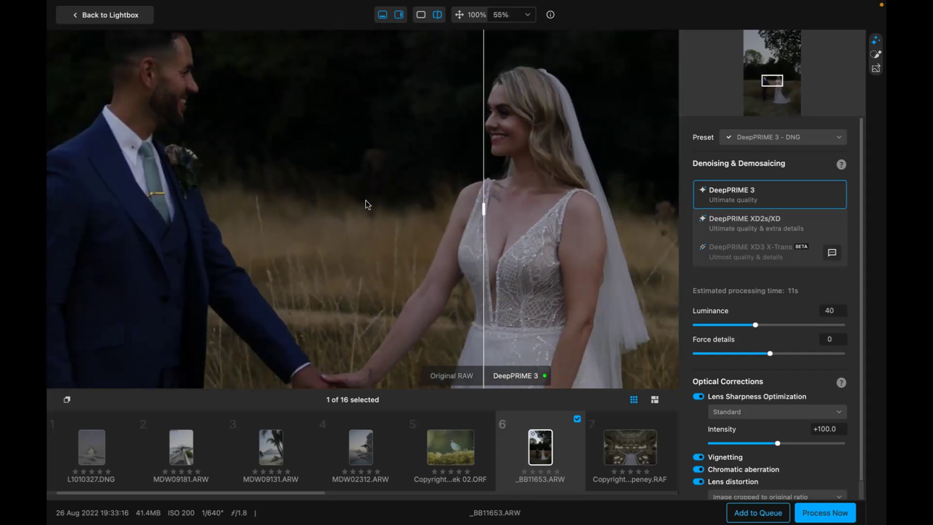
left_click_drag(483, 208, 636, 219)
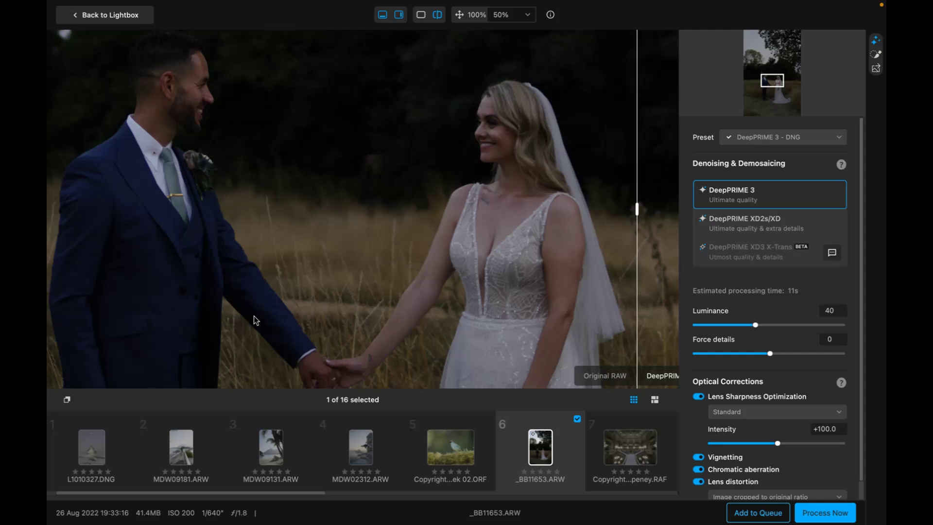
Compare the Original RAW and DeepPRIME 3 versions across the groom, bride and dark background with the split divider at 50% zoom
left_click_drag(636, 212, 293, 272)
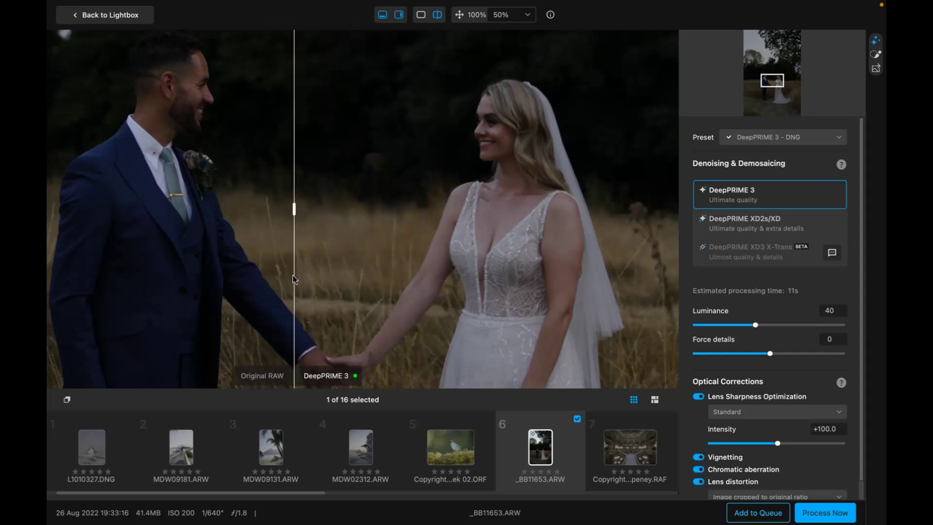
left_click_drag(295, 209, 161, 221)
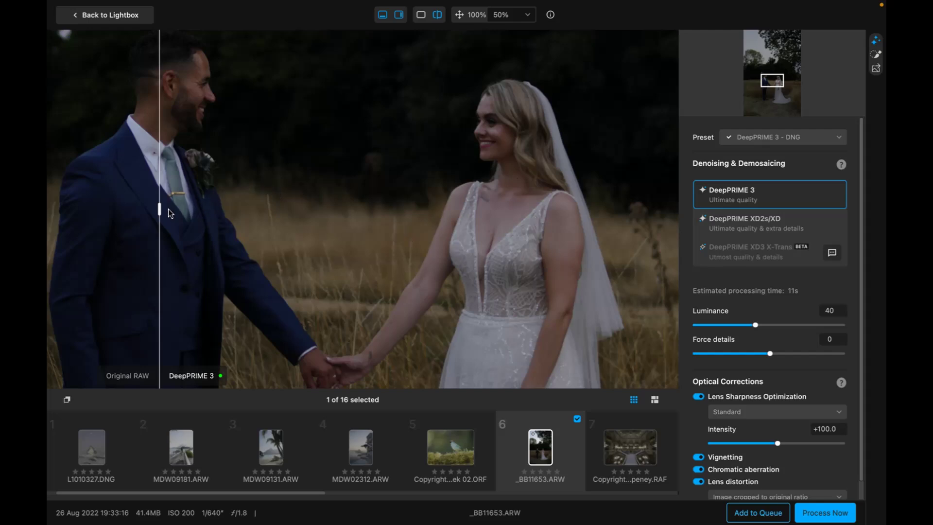
left_click_drag(160, 208, 343, 226)
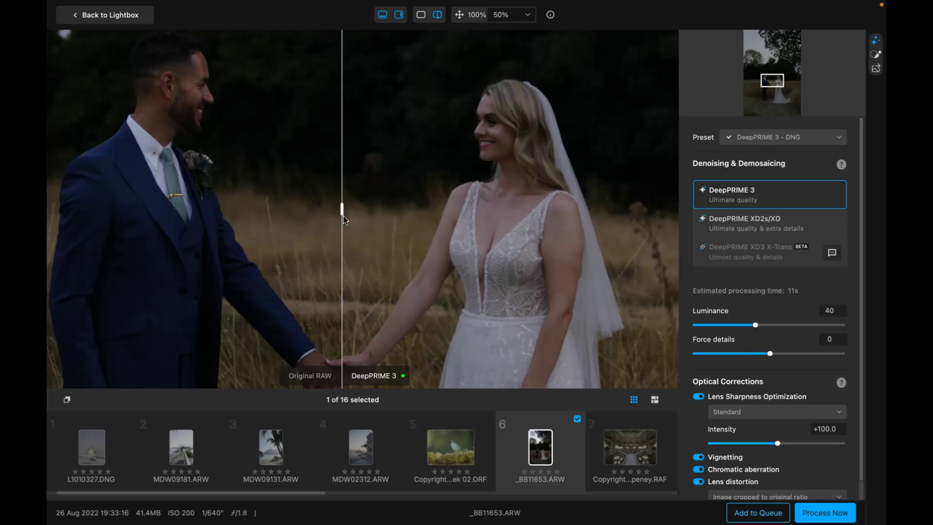
left_click_drag(342, 209, 323, 222)
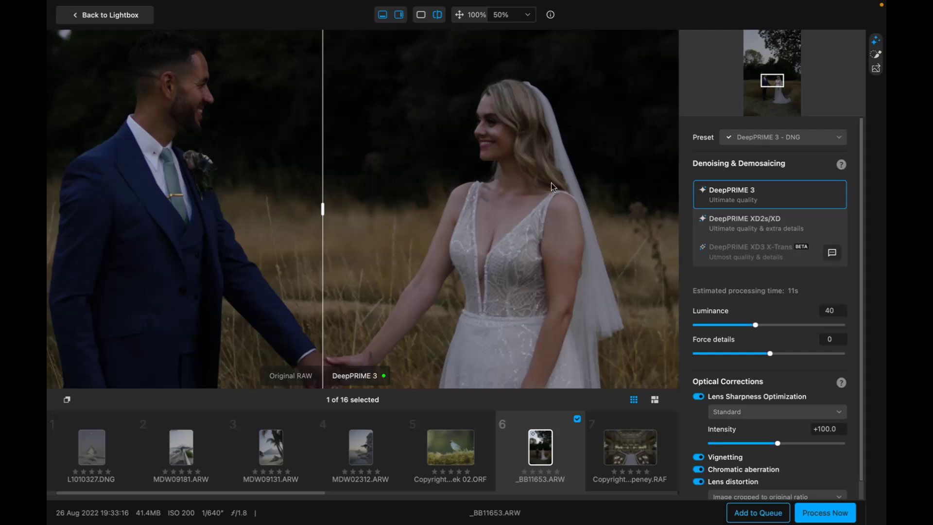
Brush a local adjustment mask over the bride's head, arm and dress, showing the mask overlay while painting and hiding it at the end
left_click(876, 56)
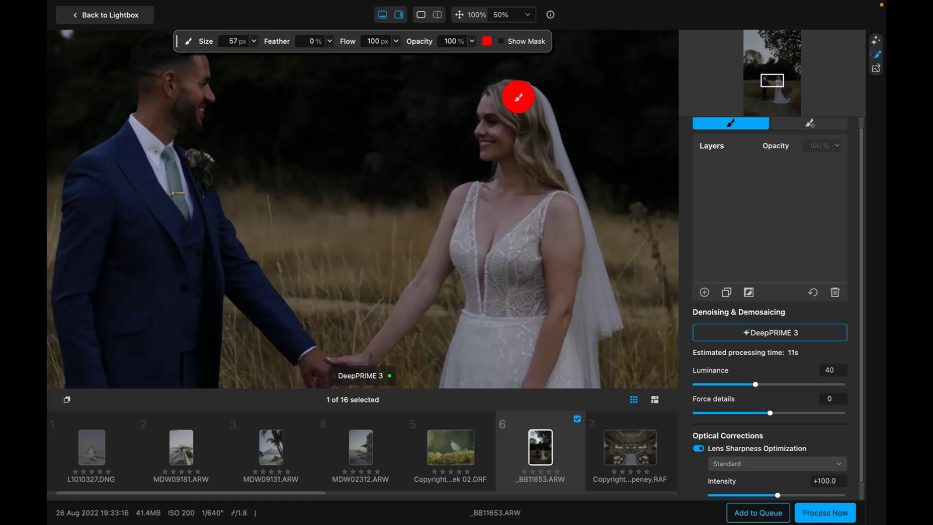
mouse_move(518, 96)
left_mouse_down()
mouse_move(506, 95)
mouse_move(493, 137)
mouse_move(502, 170)
left_mouse_up()
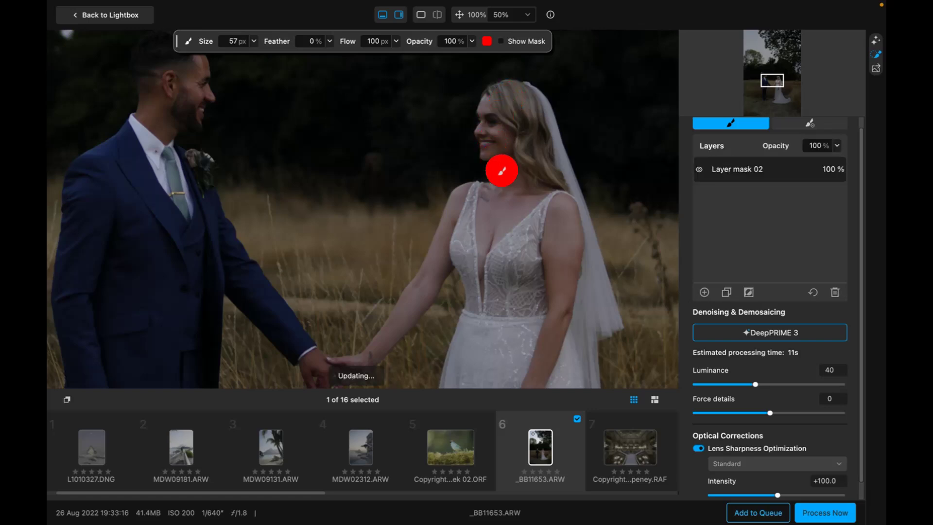
left_click(501, 41)
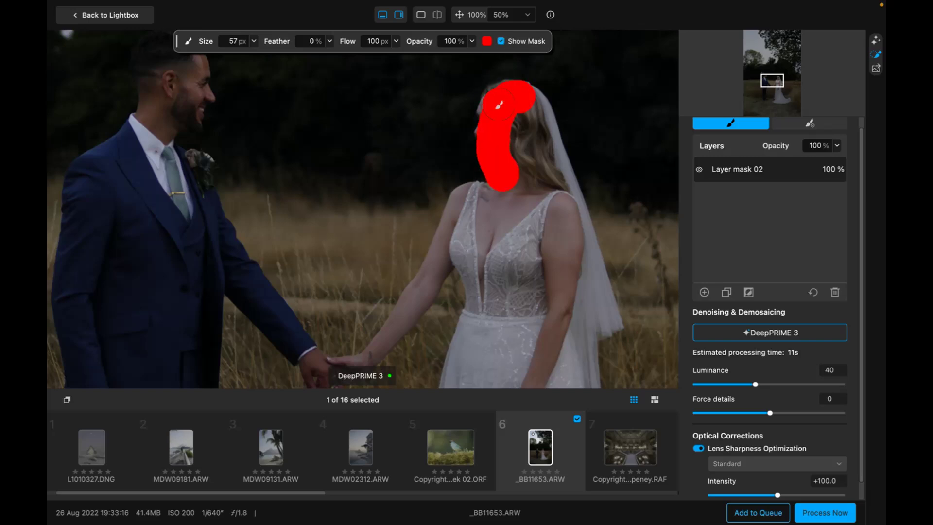
mouse_move(513, 102)
left_mouse_down()
mouse_move(545, 154)
mouse_move(546, 201)
mouse_move(519, 136)
mouse_move(522, 222)
mouse_move(509, 199)
mouse_move(470, 200)
mouse_move(431, 272)
left_mouse_up()
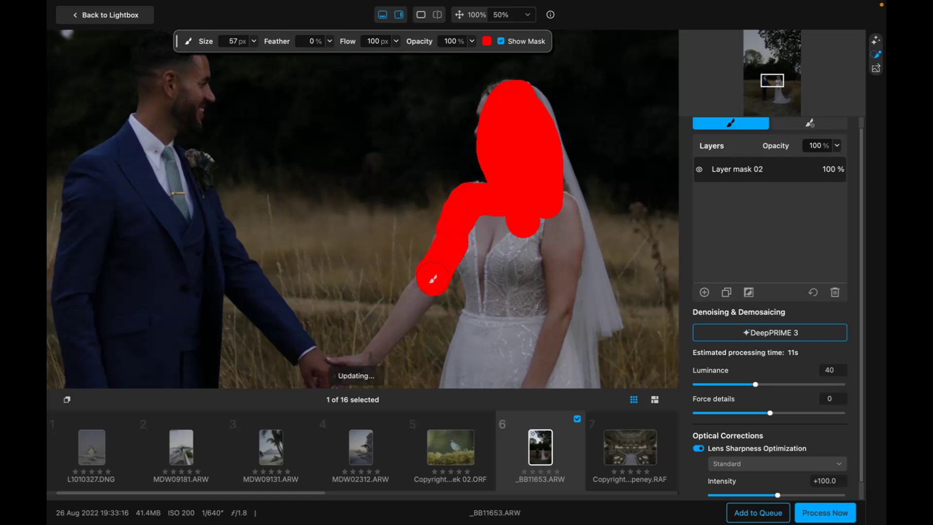
mouse_move(481, 228)
left_mouse_down()
mouse_move(467, 318)
mouse_move(471, 363)
mouse_move(467, 347)
mouse_move(455, 395)
mouse_move(579, 382)
mouse_move(541, 217)
mouse_move(518, 216)
mouse_move(495, 235)
mouse_move(508, 261)
mouse_move(507, 250)
mouse_move(511, 341)
mouse_move(507, 361)
mouse_move(488, 316)
mouse_move(491, 364)
mouse_move(531, 231)
mouse_move(547, 364)
mouse_move(569, 267)
mouse_move(561, 199)
mouse_move(573, 215)
mouse_move(563, 332)
mouse_move(496, 226)
mouse_move(424, 280)
mouse_move(372, 353)
mouse_move(335, 365)
mouse_move(481, 196)
mouse_move(510, 93)
mouse_move(490, 108)
mouse_move(498, 152)
left_mouse_up()
mouse_move(516, 95)
left_mouse_down()
mouse_move(532, 105)
mouse_move(538, 160)
left_mouse_up()
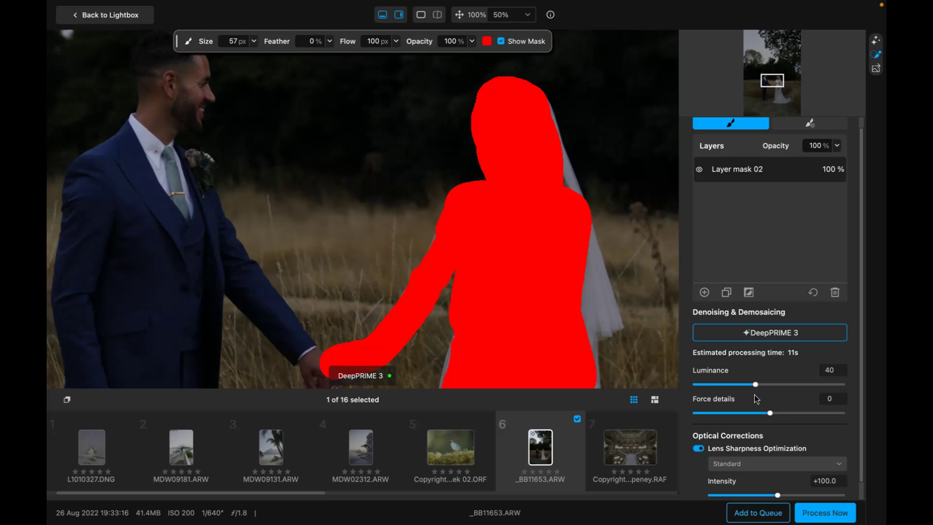
left_click(503, 41)
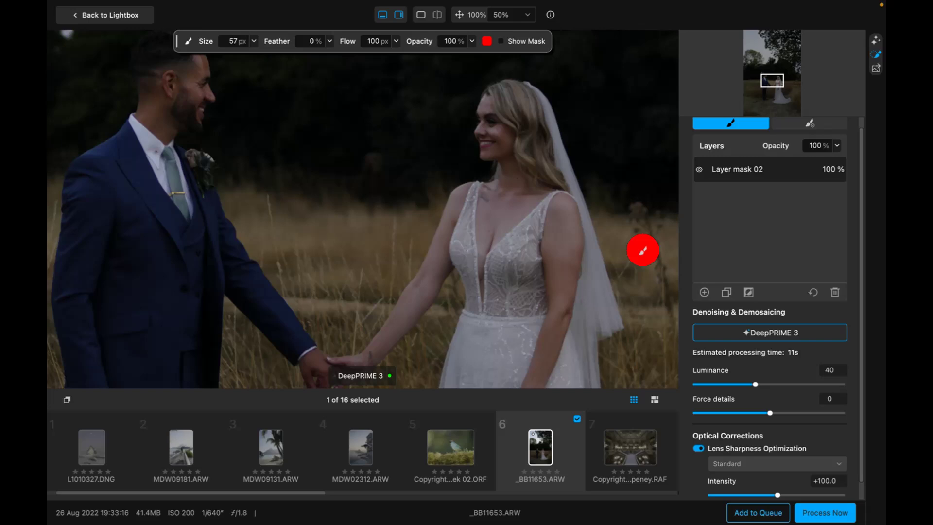
Return to the Lightbox, select the hummingbird ORF photo dated September 15, 2021 and open it for processing with preview
left_click(78, 16)
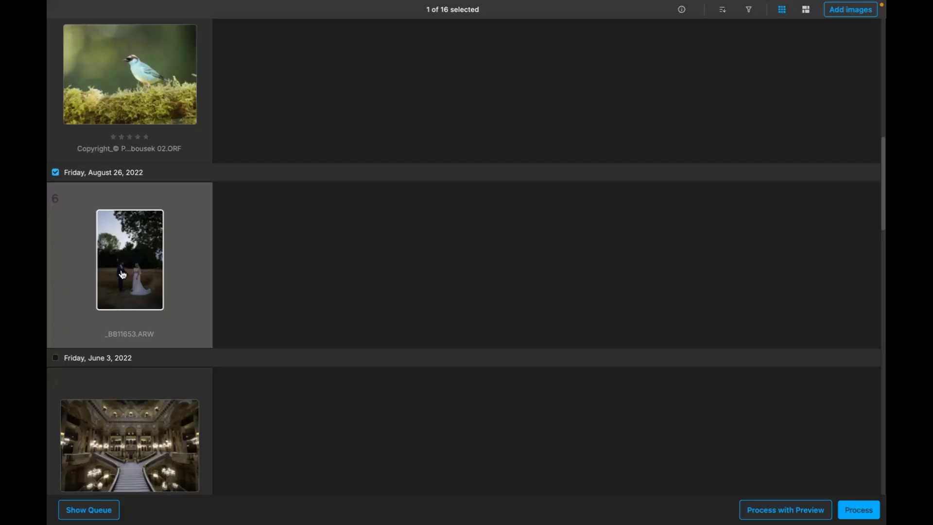
scroll(122, 274, "down", 15)
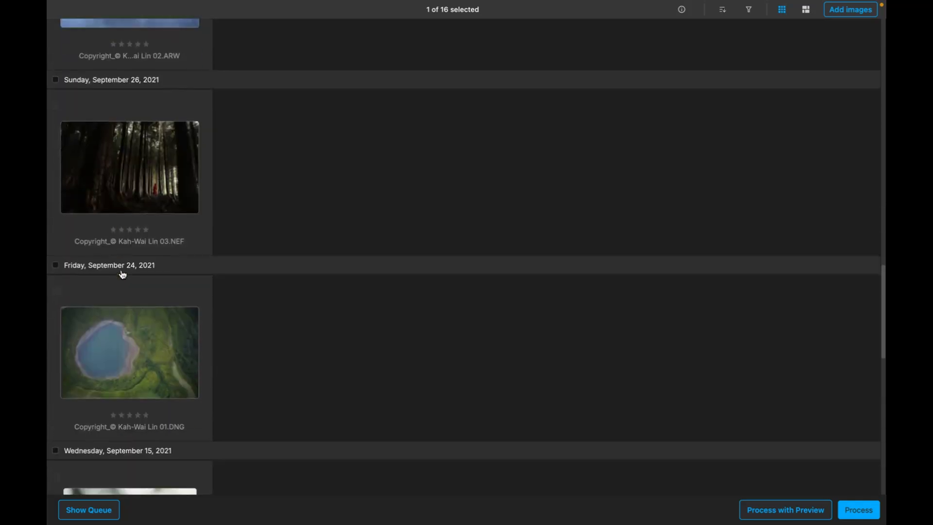
scroll(123, 274, "down", 3)
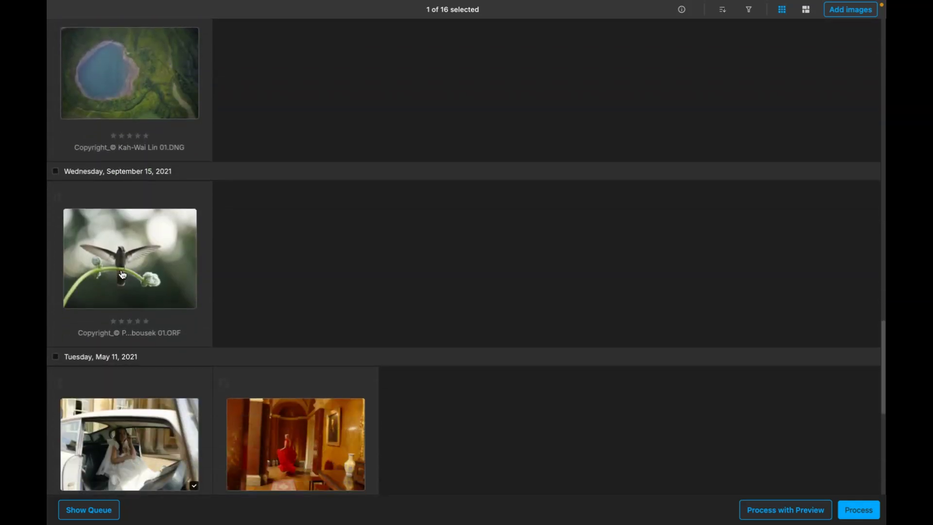
scroll(123, 274, "down", 4)
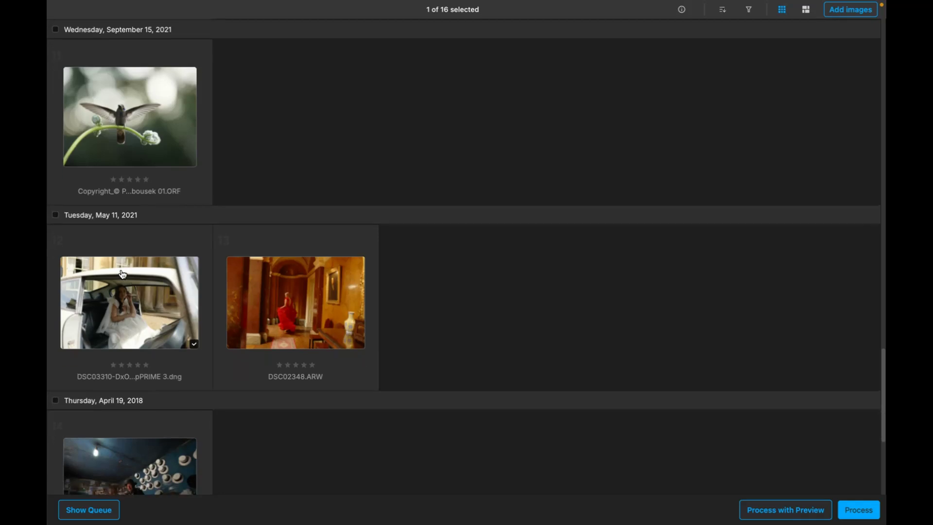
scroll(122, 275, "down", 2)
scroll(123, 274, "up", 5)
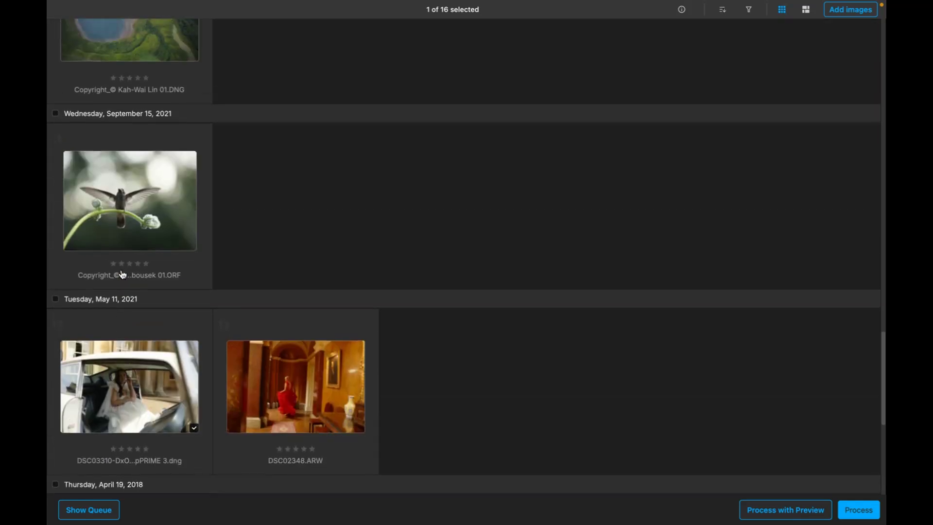
scroll(123, 274, "up", 1)
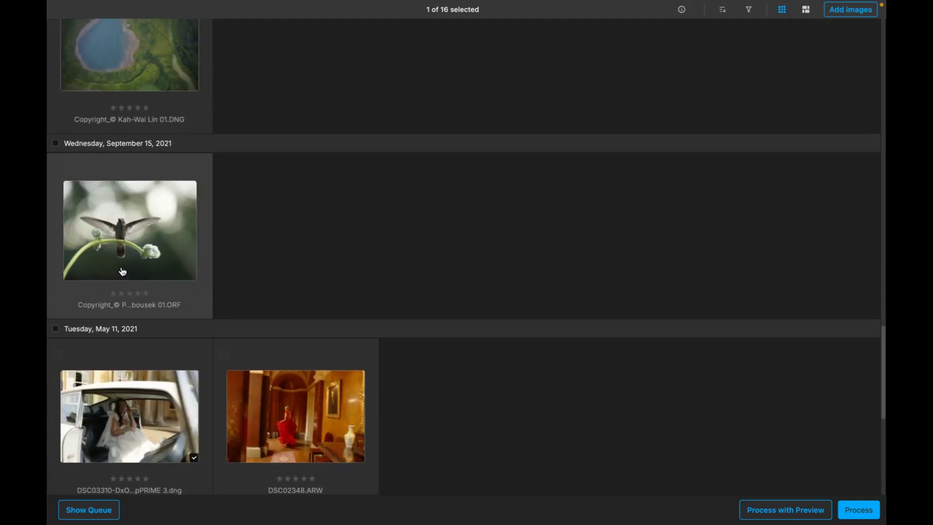
left_click(117, 230)
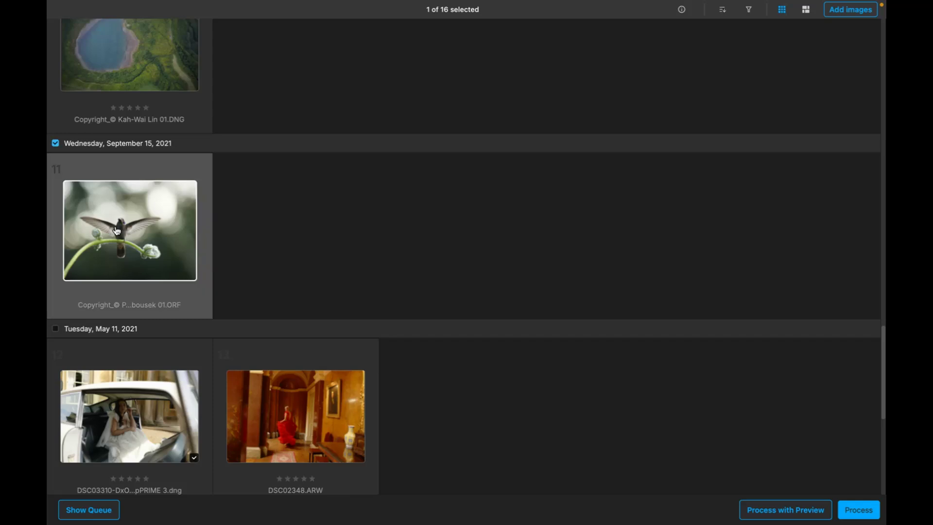
left_click(765, 515)
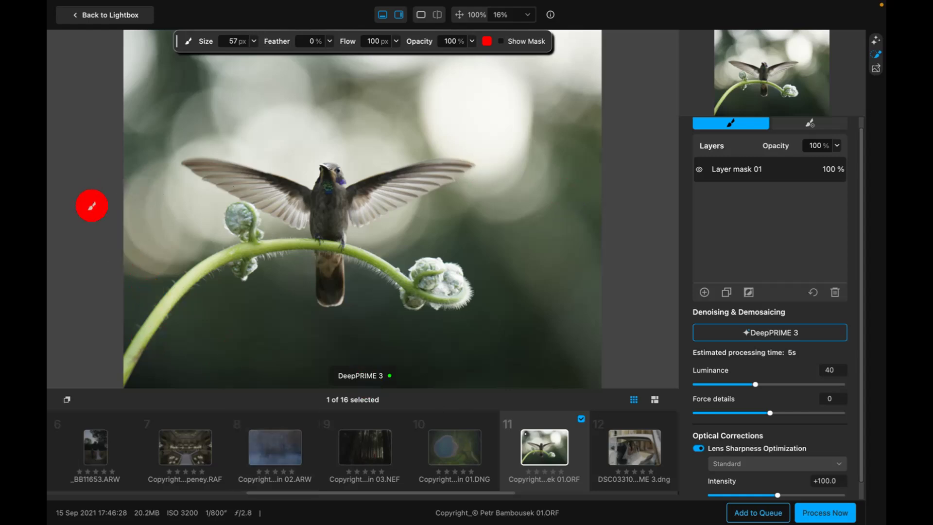
Switch to the global processing settings and compare Original RAW with DeepPRIME 3 across the hummingbird's wings and body at 55% zoom
left_click(875, 41)
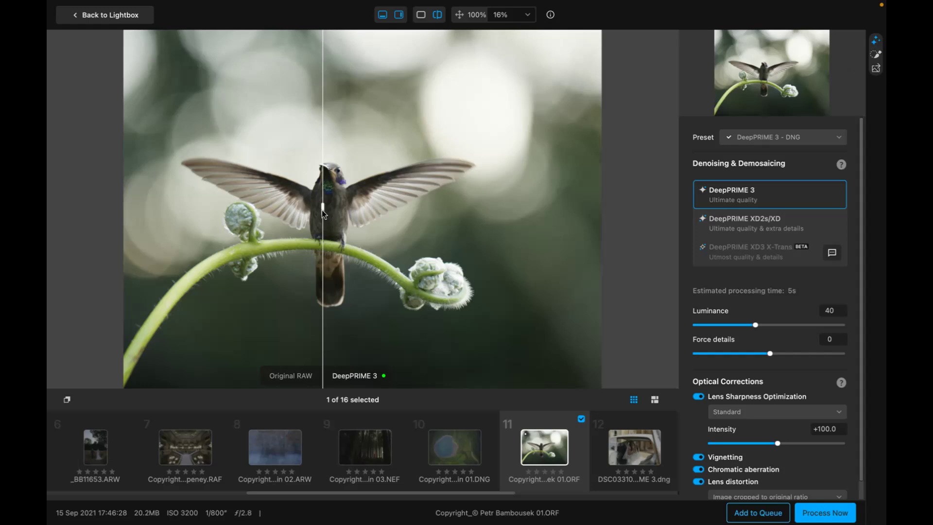
scroll(322, 210, "up", 5)
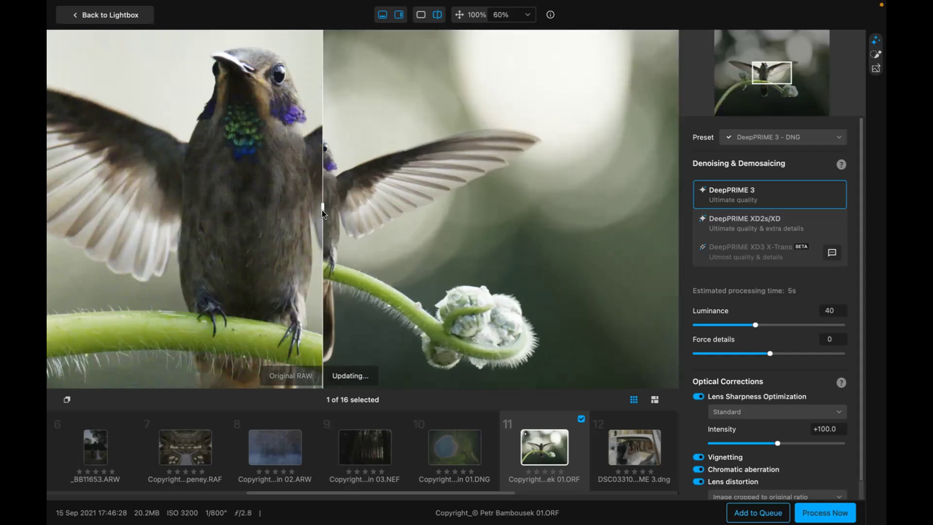
left_click_drag(388, 230, 422, 246)
left_click_drag(321, 211, 504, 213)
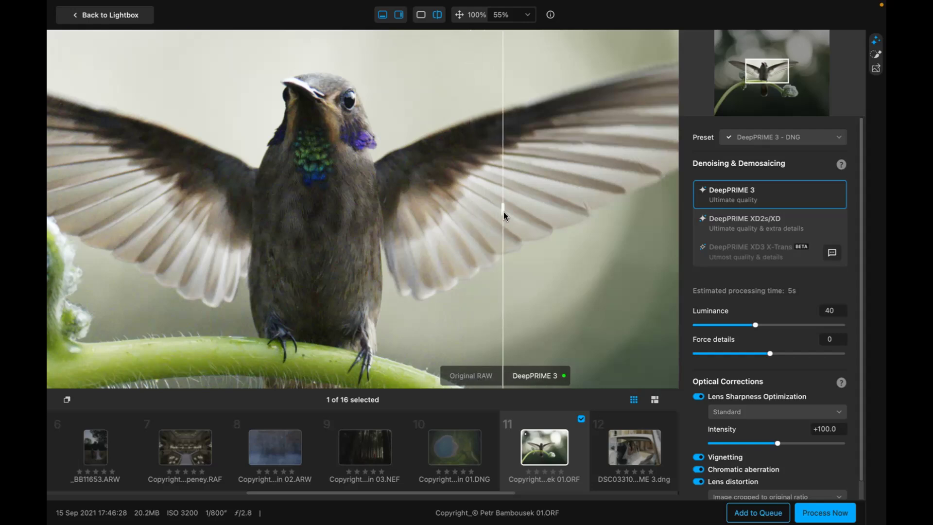
left_click_drag(504, 212, 502, 212)
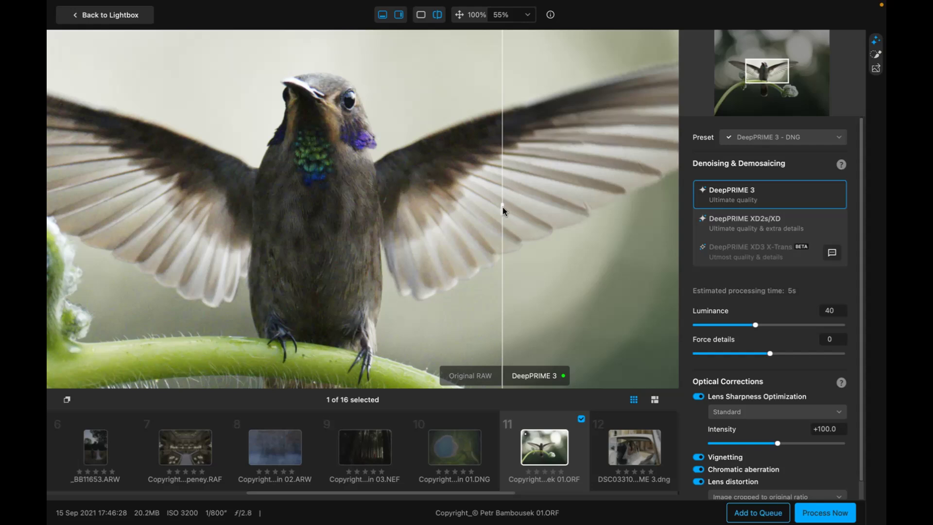
left_click_drag(502, 207, 137, 250)
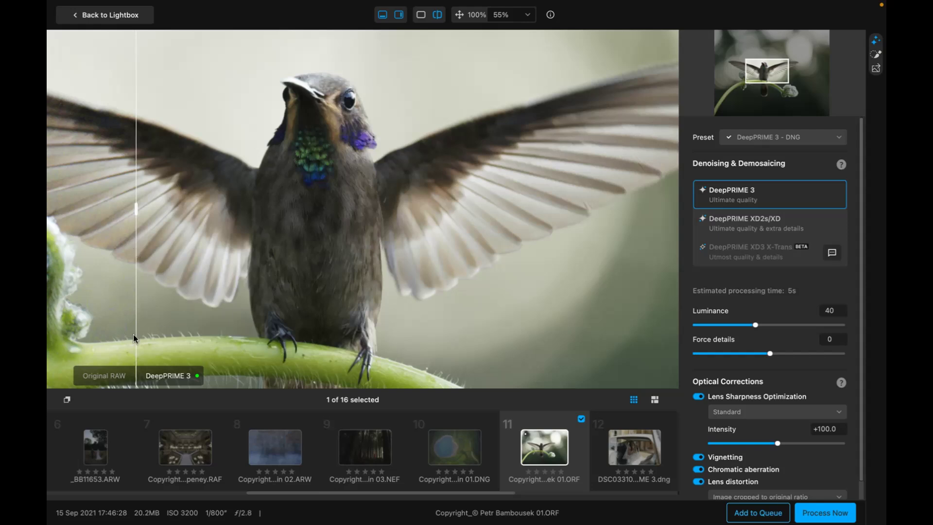
left_click_drag(135, 208, 347, 217)
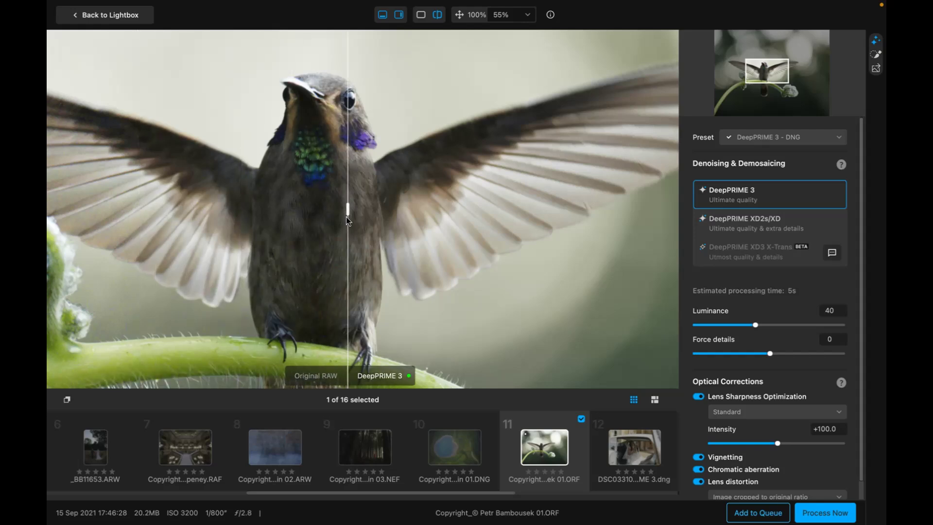
mouse_move(347, 213)
left_mouse_down()
mouse_move(442, 217)
mouse_move(54, 234)
mouse_move(455, 196)
mouse_move(350, 196)
left_mouse_up()
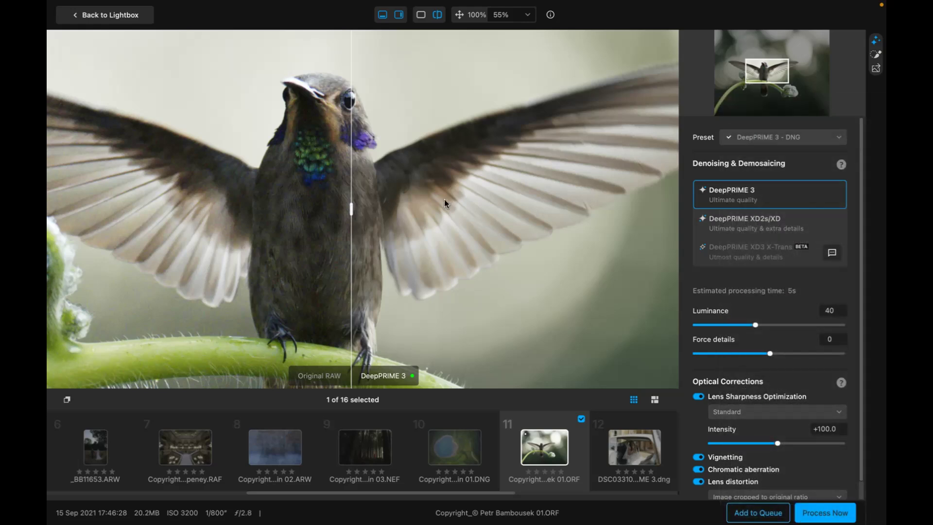
mouse_move(352, 205)
left_mouse_down()
mouse_move(442, 203)
mouse_move(272, 203)
mouse_move(61, 229)
mouse_move(312, 207)
mouse_move(362, 212)
left_mouse_up()
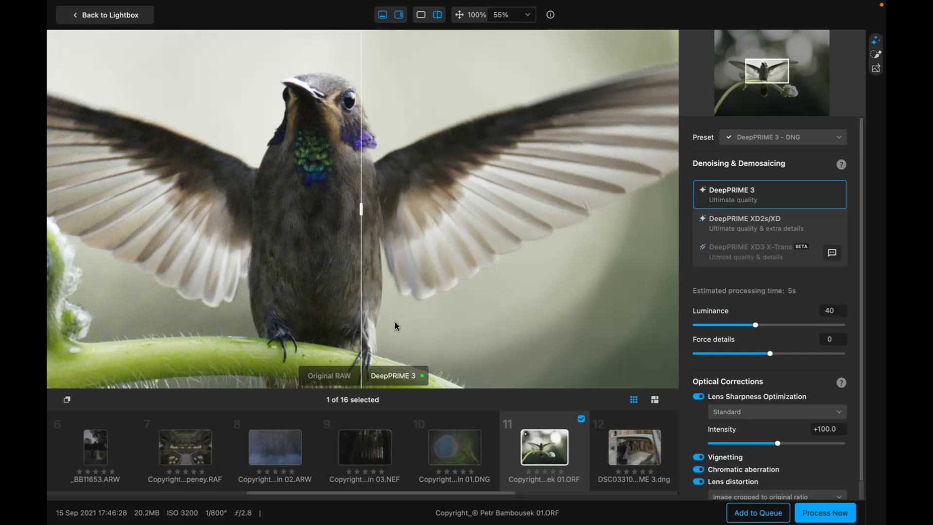
left_click_drag(360, 210, 385, 275)
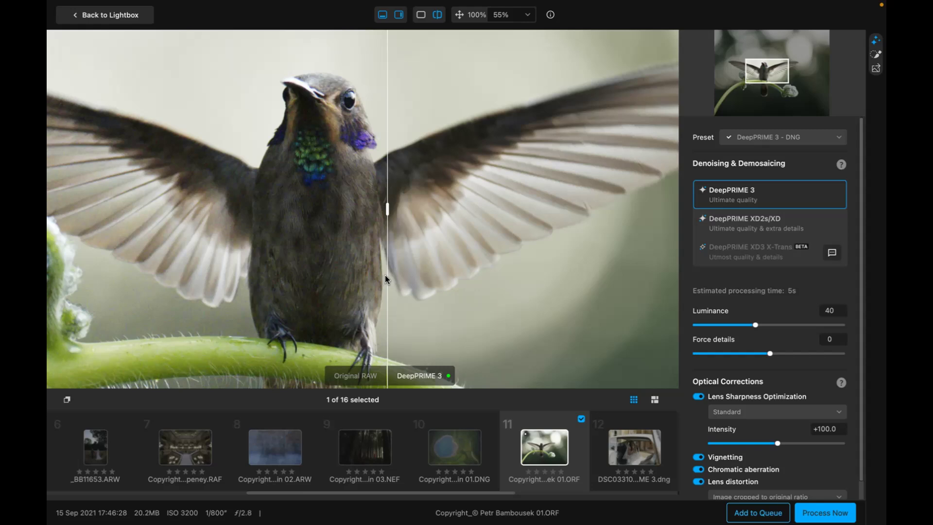
left_click_drag(388, 210, 376, 273)
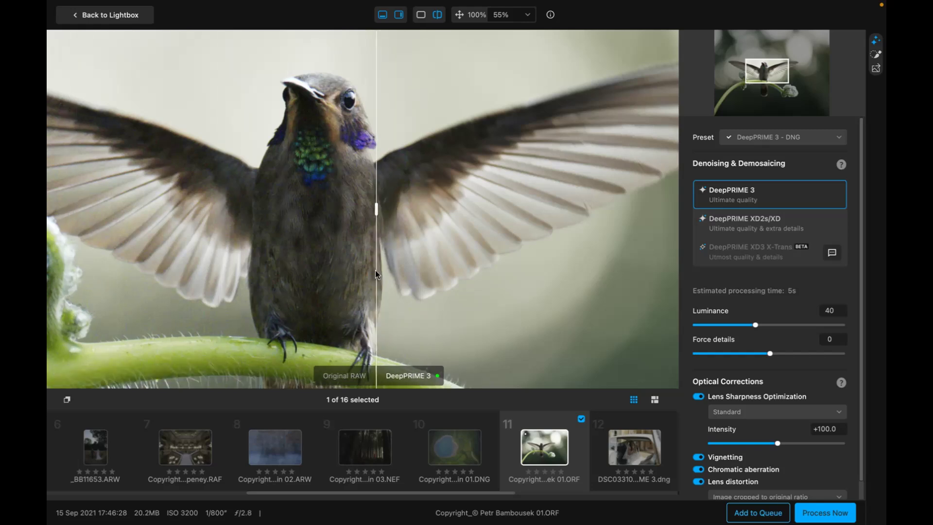